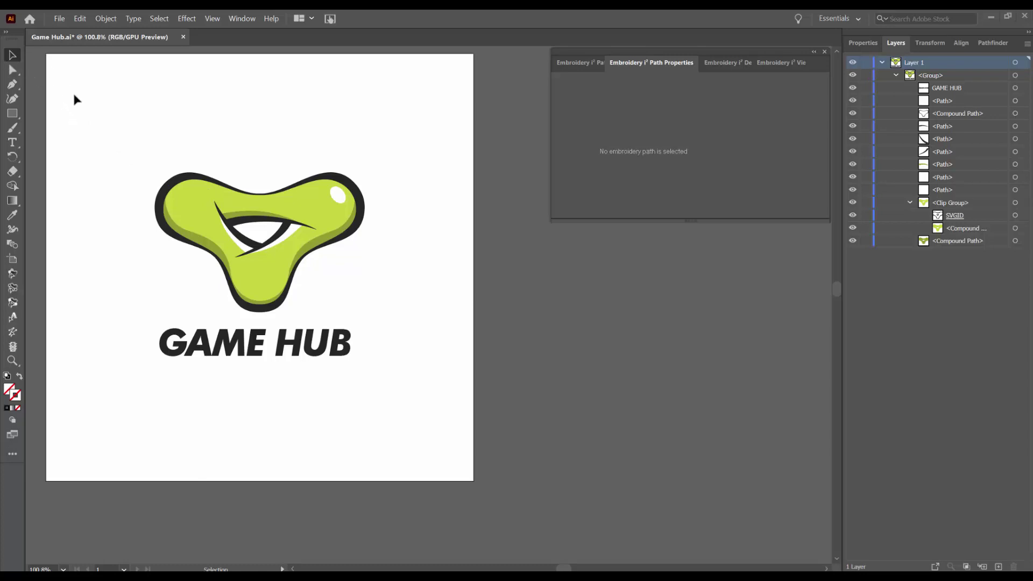
Step: Auto-digitize the whole GAME HUB logo into satin and complex-fill embroidery stitches
drag(109, 138, 432, 394)
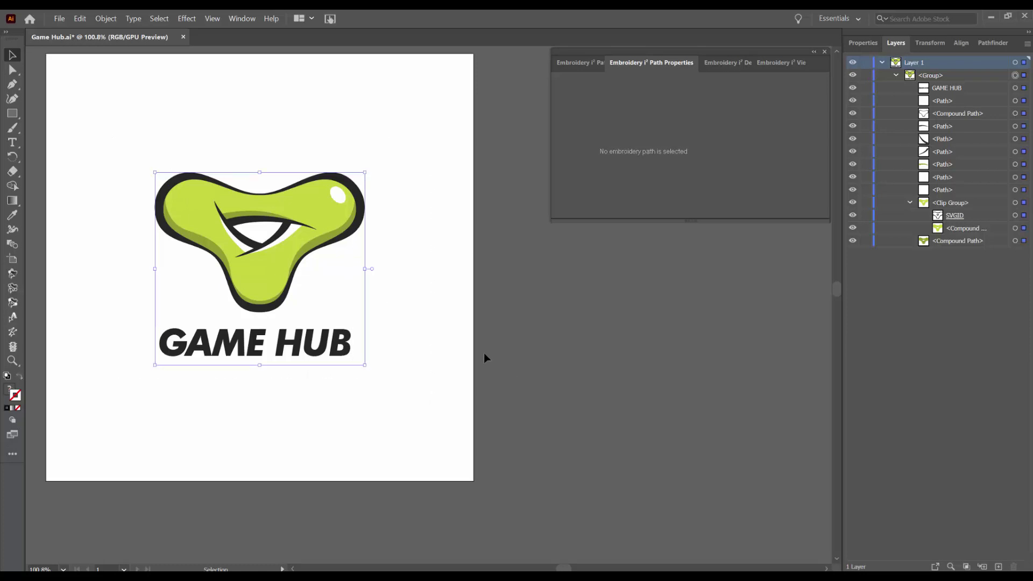
click(105, 18)
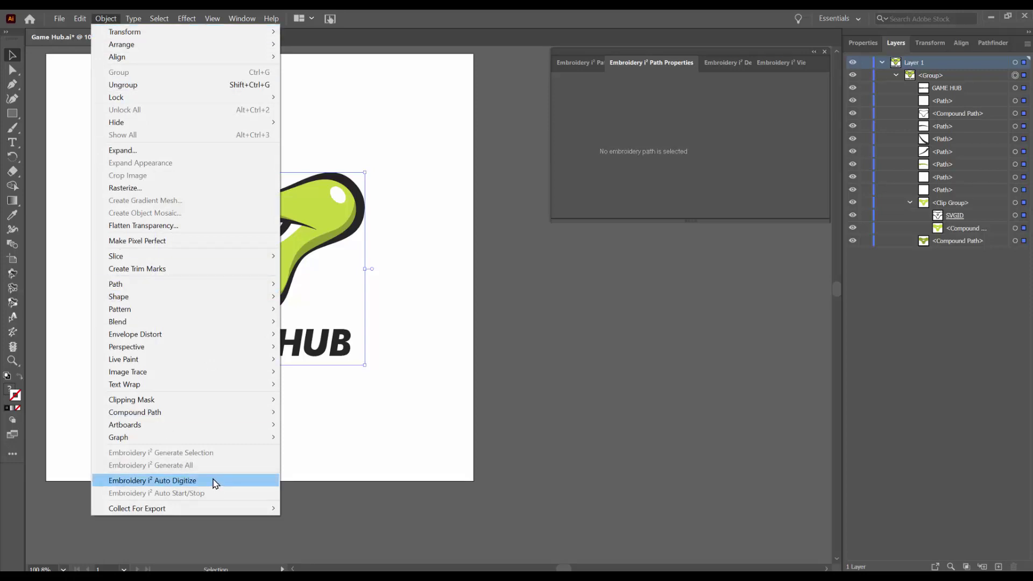
click(214, 483)
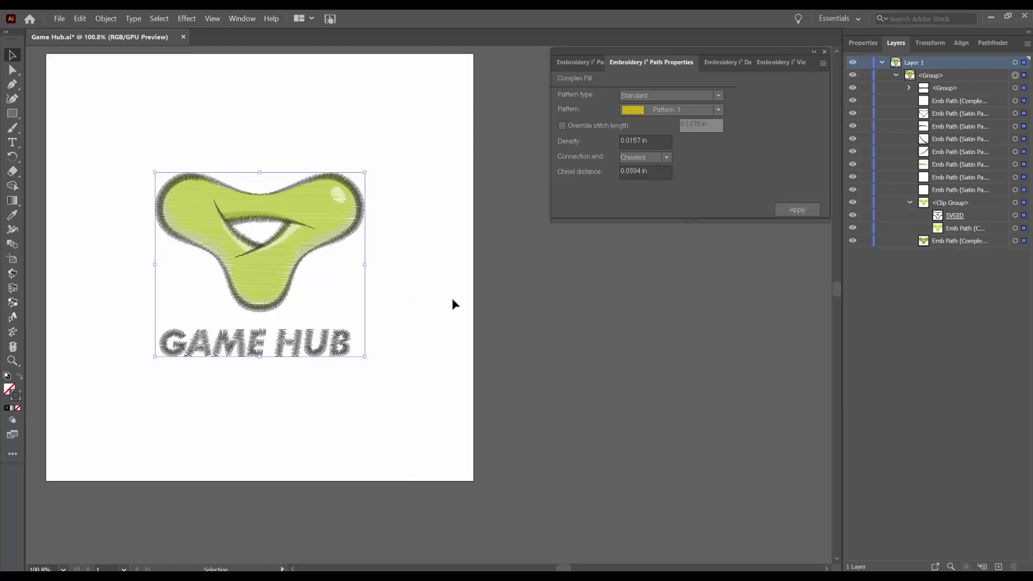
Step: Preview the stitched logo in 3D View, close the preview, and deselect the artwork
click(787, 63)
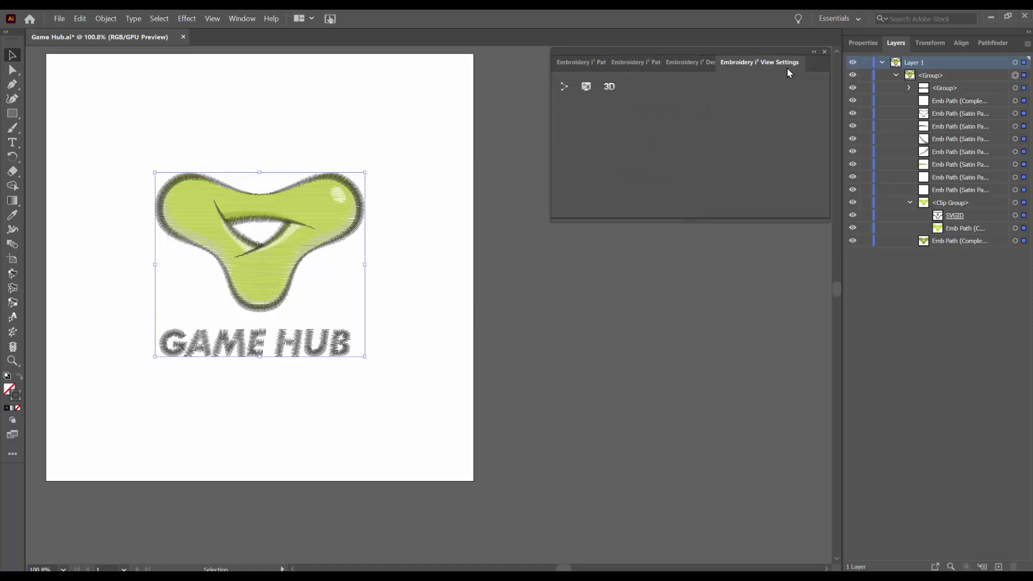
click(613, 91)
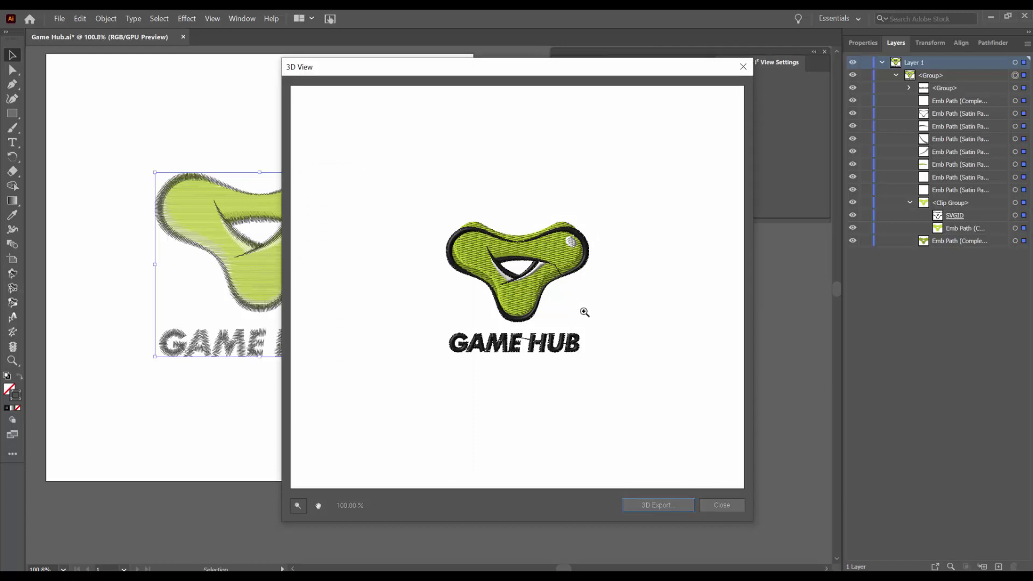
click(743, 67)
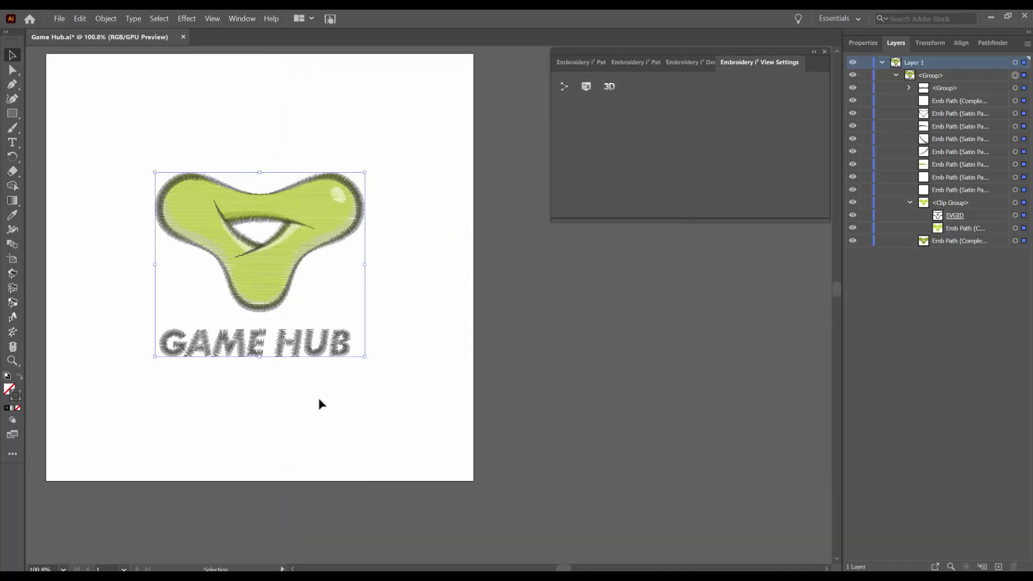
click(375, 391)
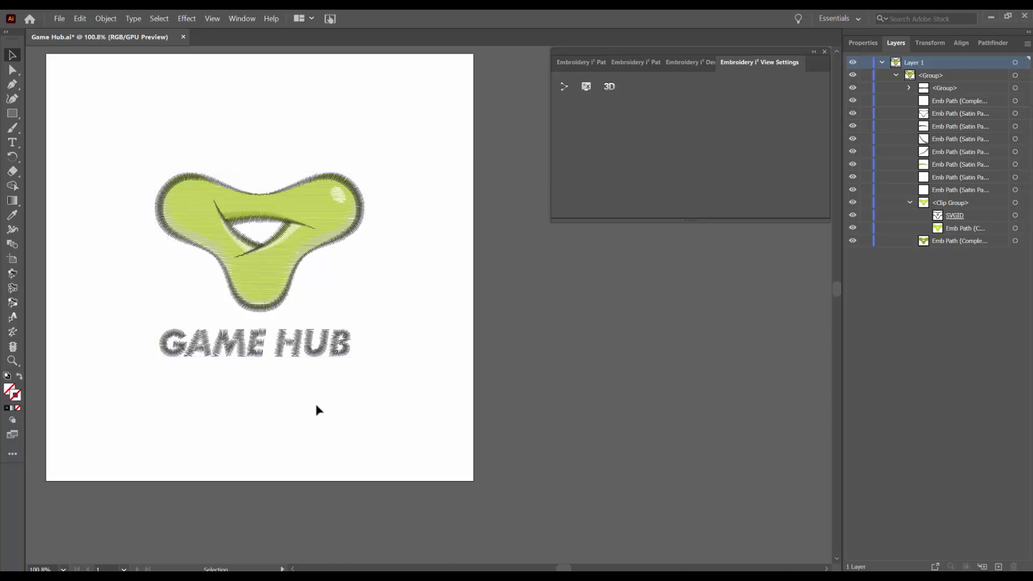
Step: Zoom in on the GAME HUB lettering and select the letter H path in Layers
key(z)
drag(279, 330, 405, 441)
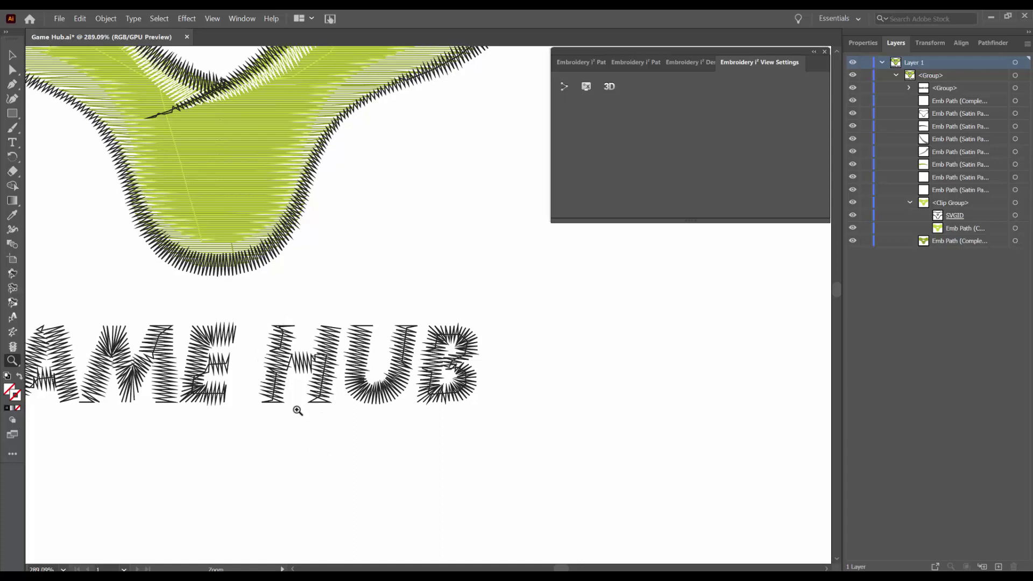
click(12, 57)
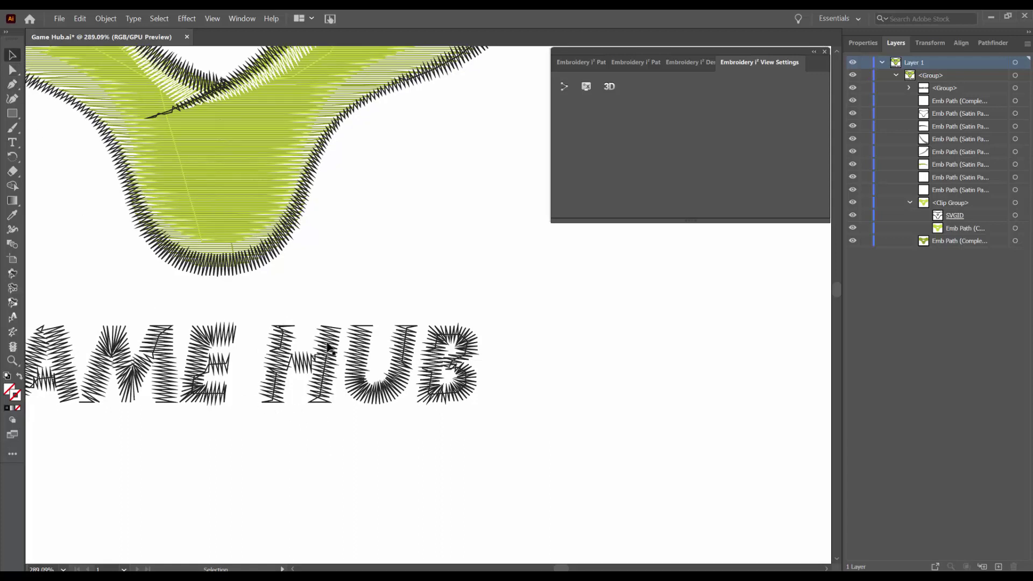
click(294, 338)
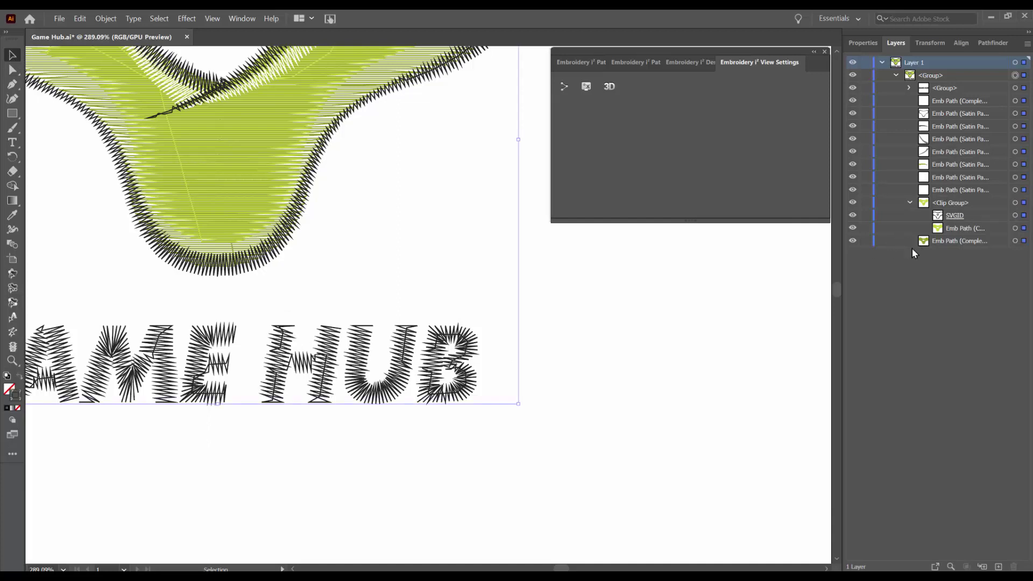
click(908, 88)
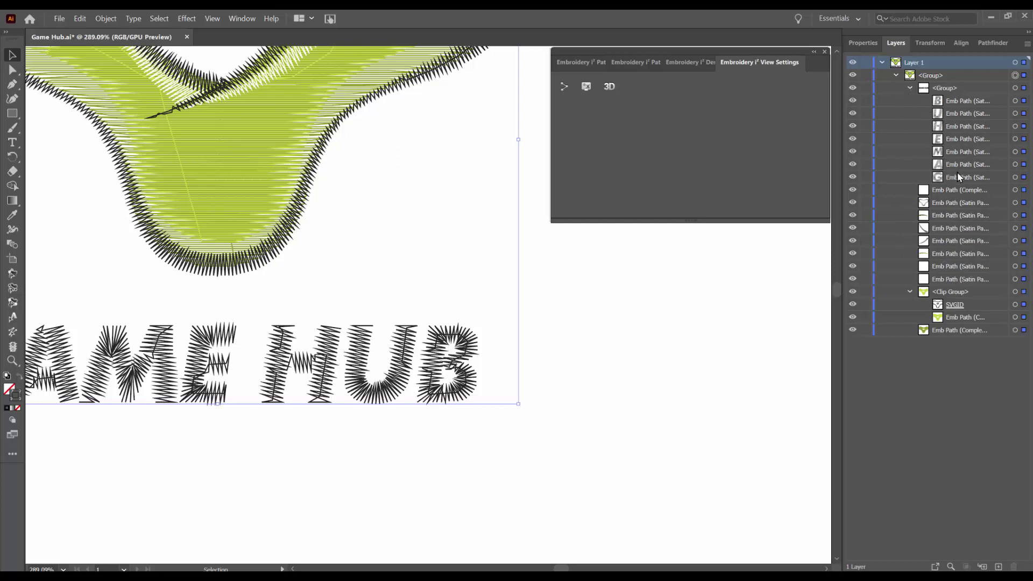
click(1014, 126)
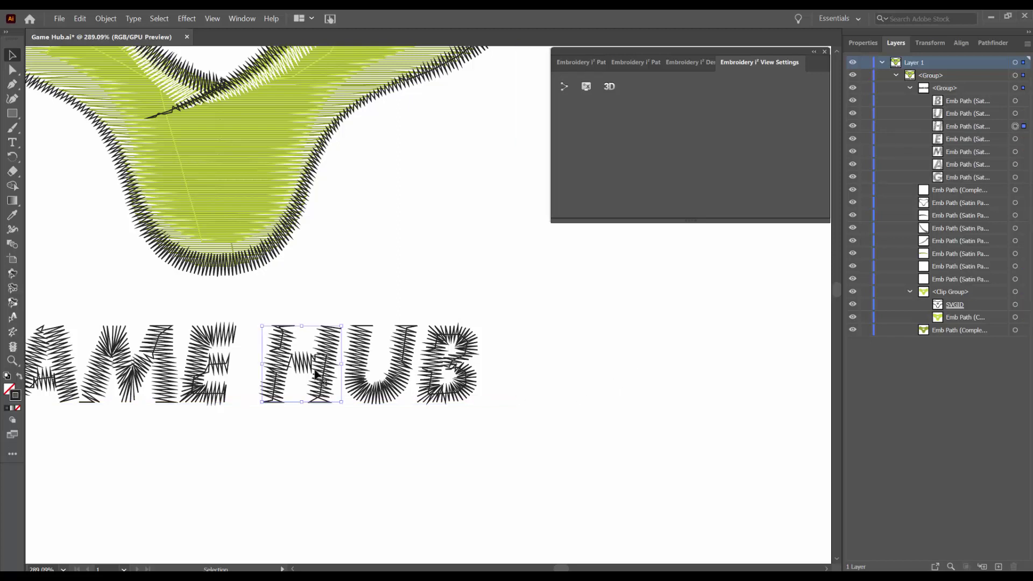
Step: Draw four new angle lines across the H's legs and restitch its crossbar as a vertical zigzag
click(13, 289)
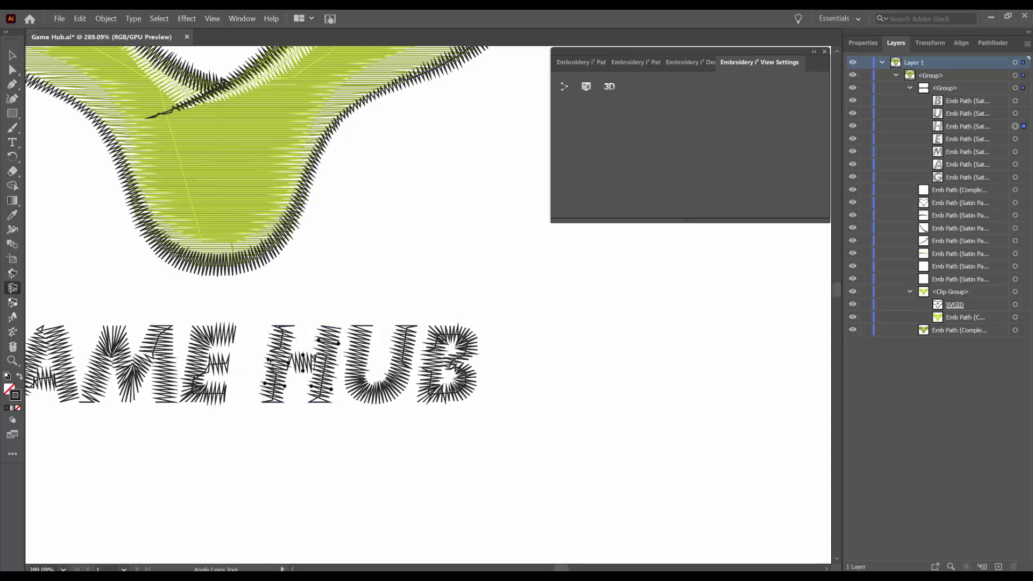
drag(273, 325, 295, 326)
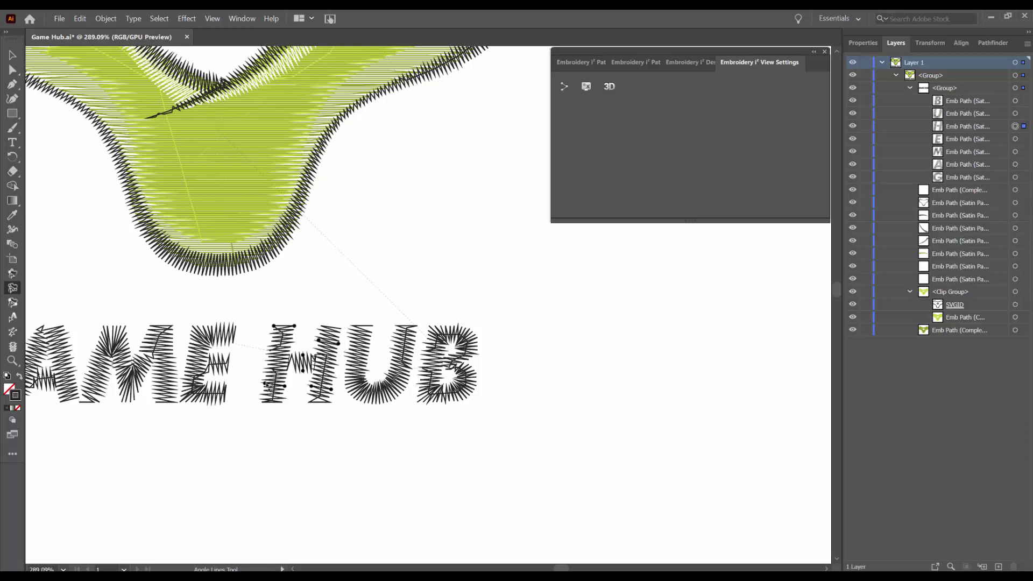
mouse_move(262, 401)
mouse_down()
mouse_move(284, 386)
mouse_move(282, 402)
mouse_up()
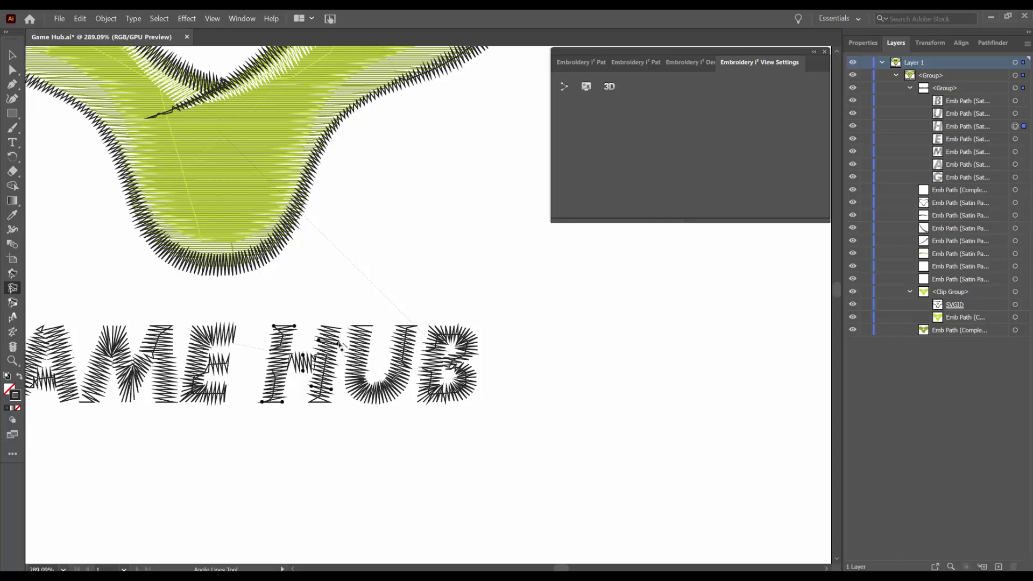
drag(338, 344, 321, 325)
drag(329, 397, 308, 402)
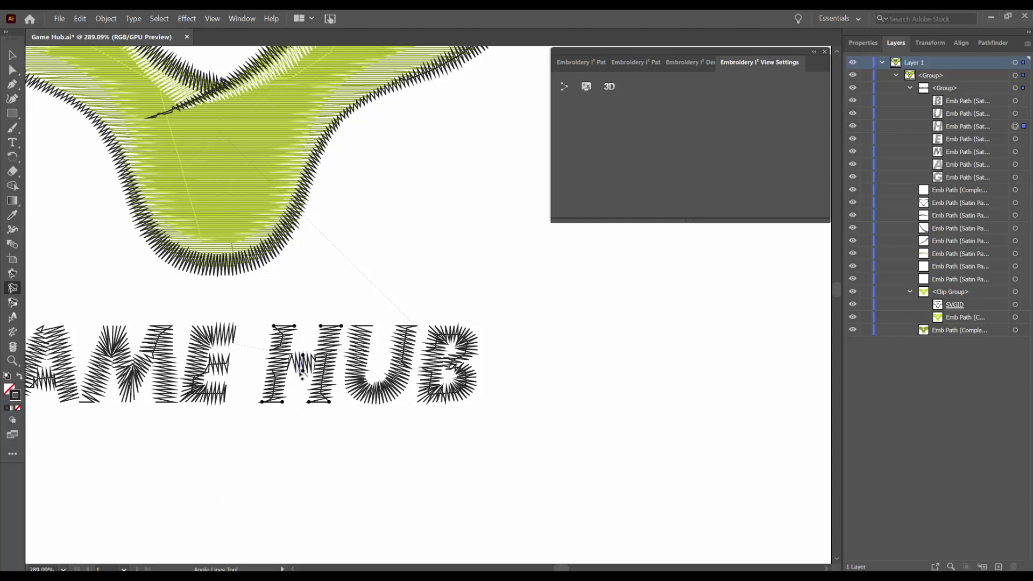
click(300, 369)
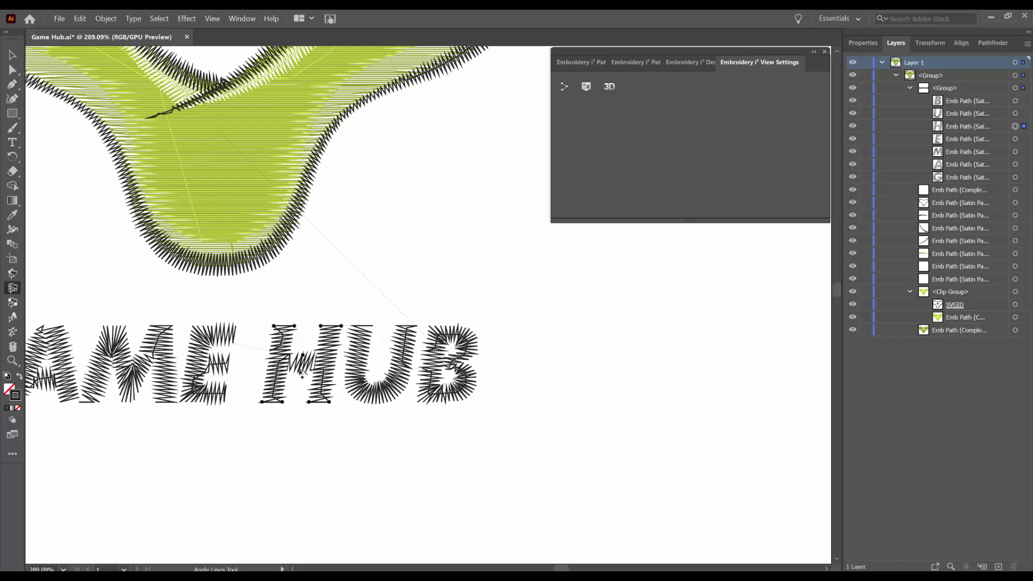
click(302, 376)
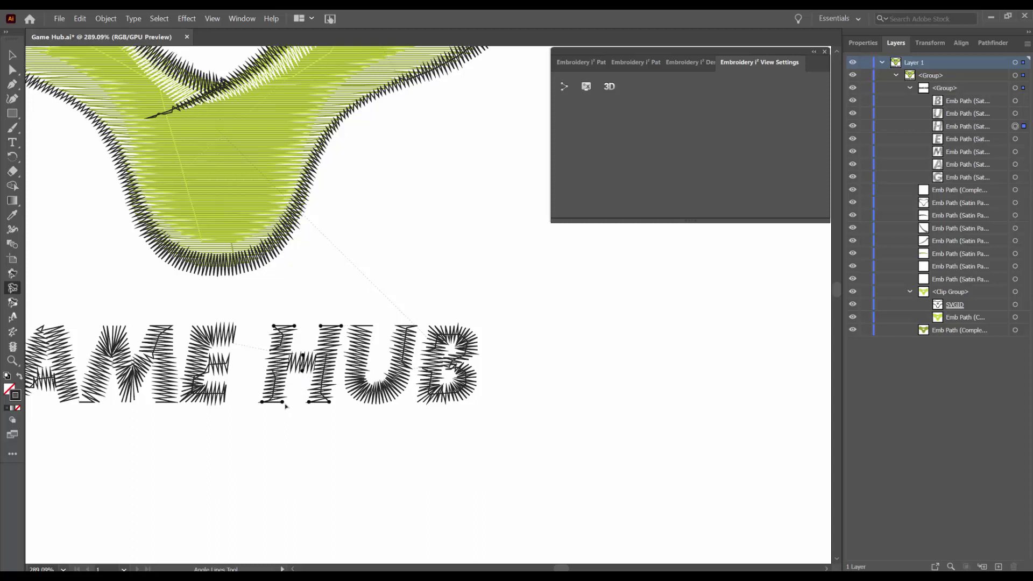
Step: Select the green Complex Fill path and draw a diagonal stitch angle line across it
scroll(303, 427, down, 1)
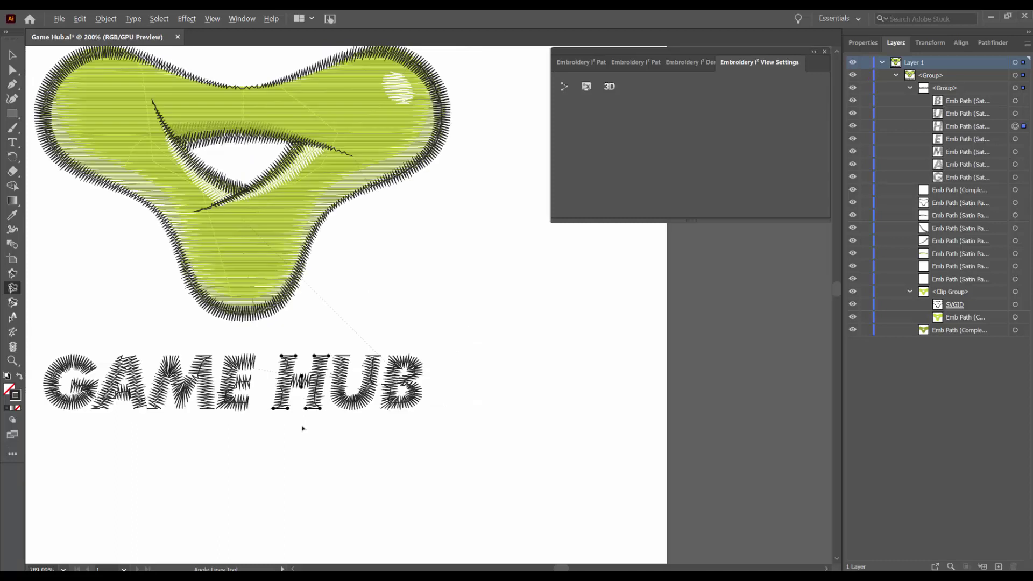
scroll(303, 429, down, 1)
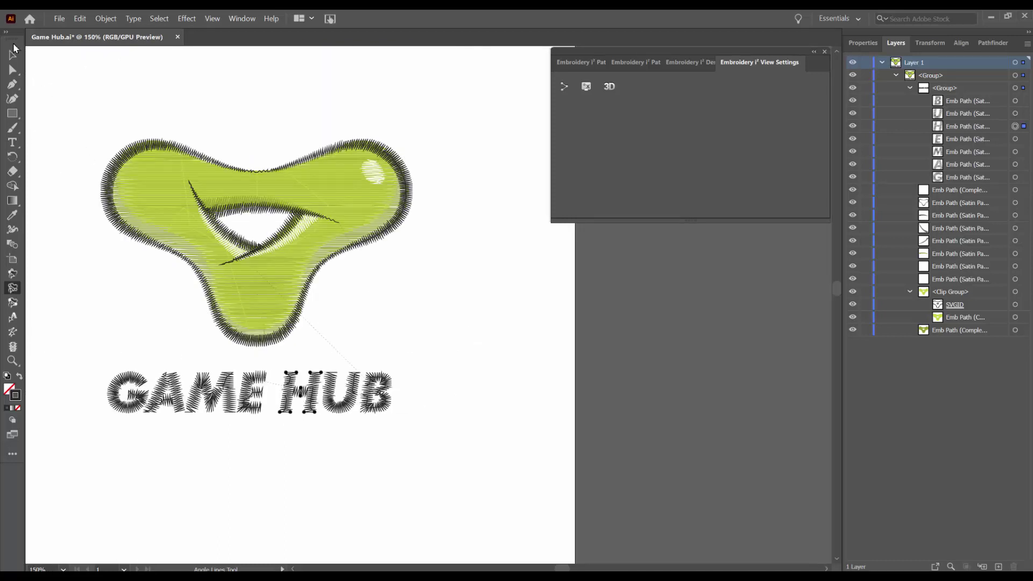
key(v)
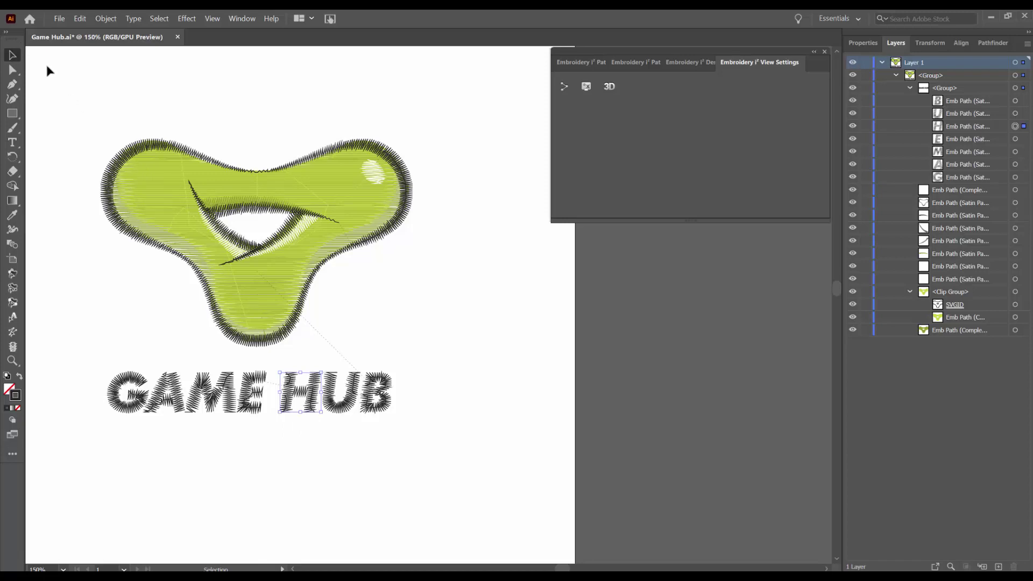
click(1015, 330)
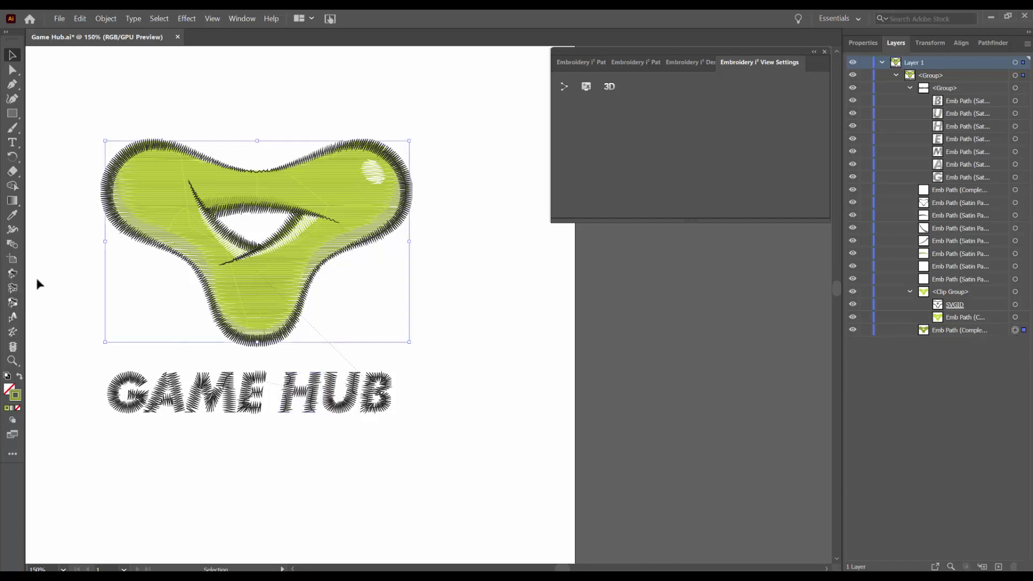
click(13, 291)
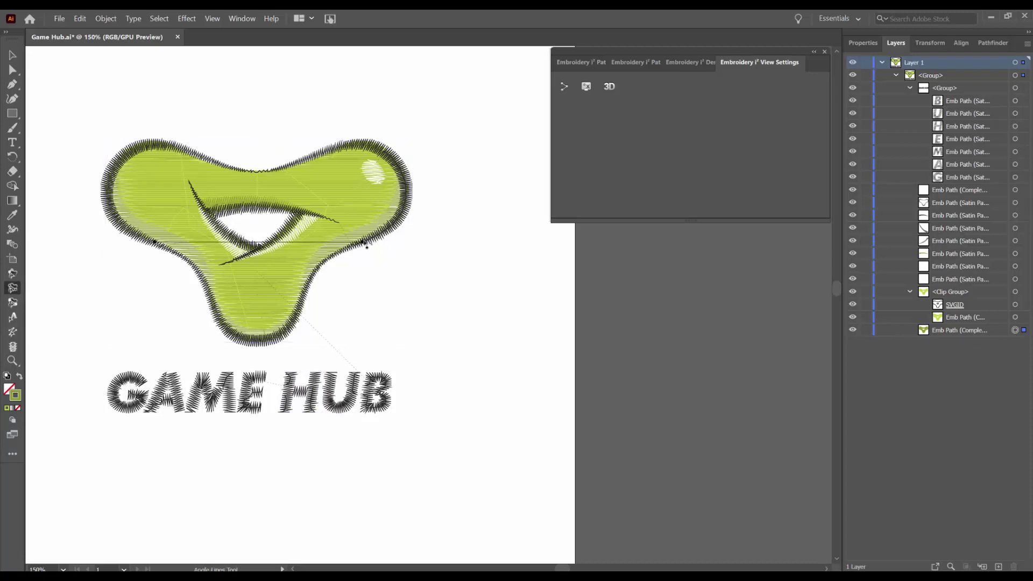
click(367, 242)
click(265, 171)
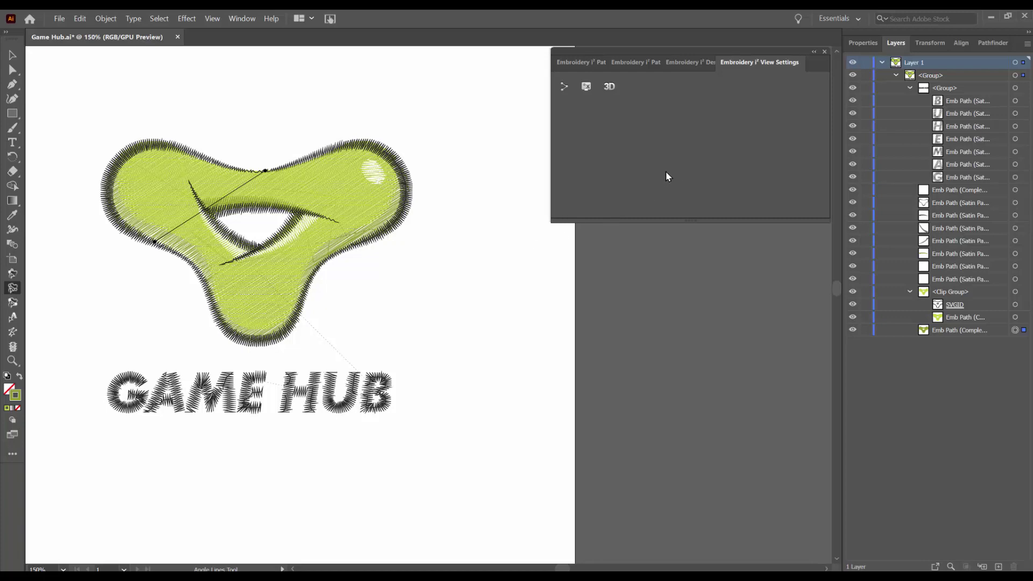
Step: Turn on and apply a Lattice underlay to the green fill in Path Properties
click(638, 64)
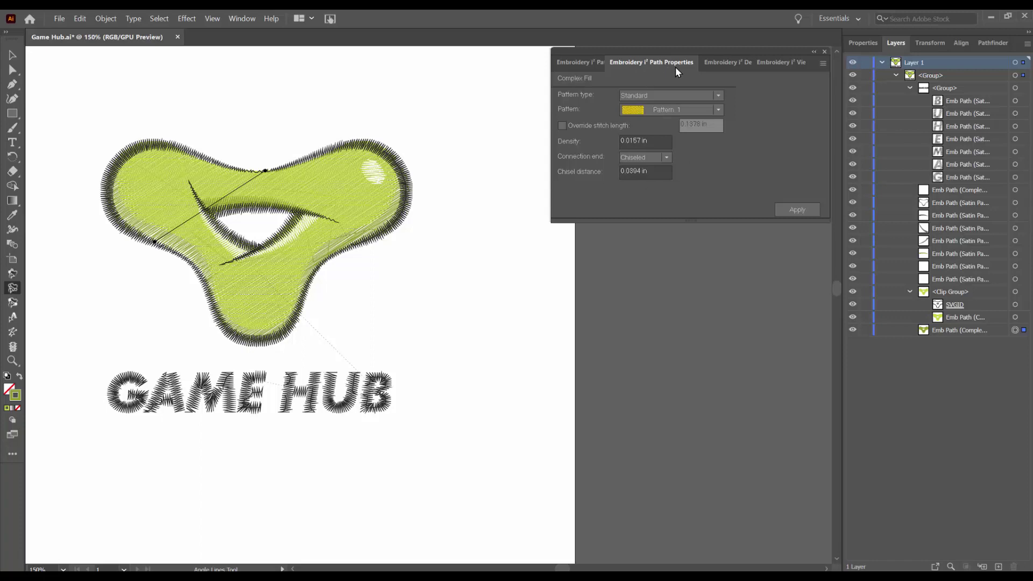
click(823, 63)
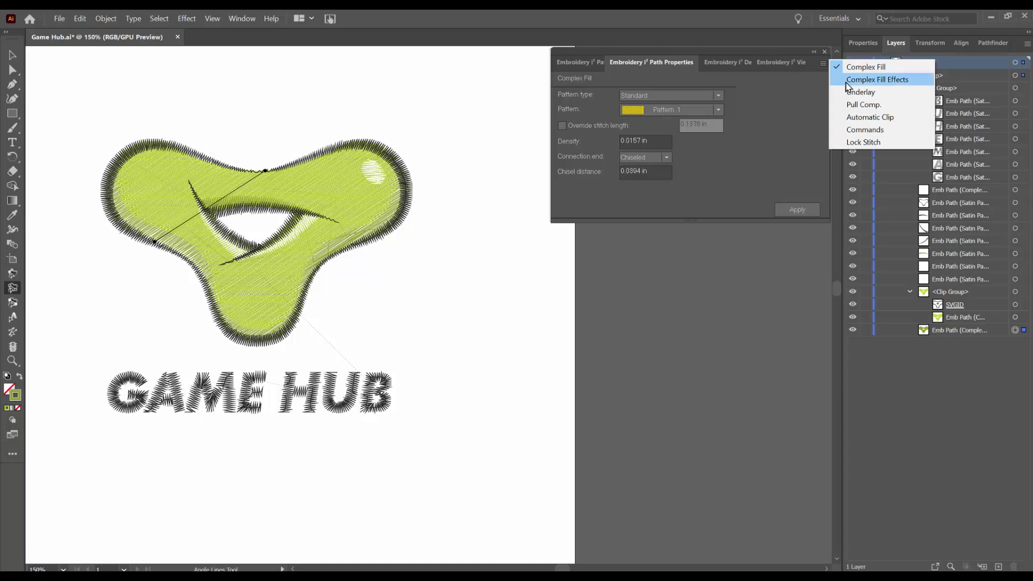
click(890, 95)
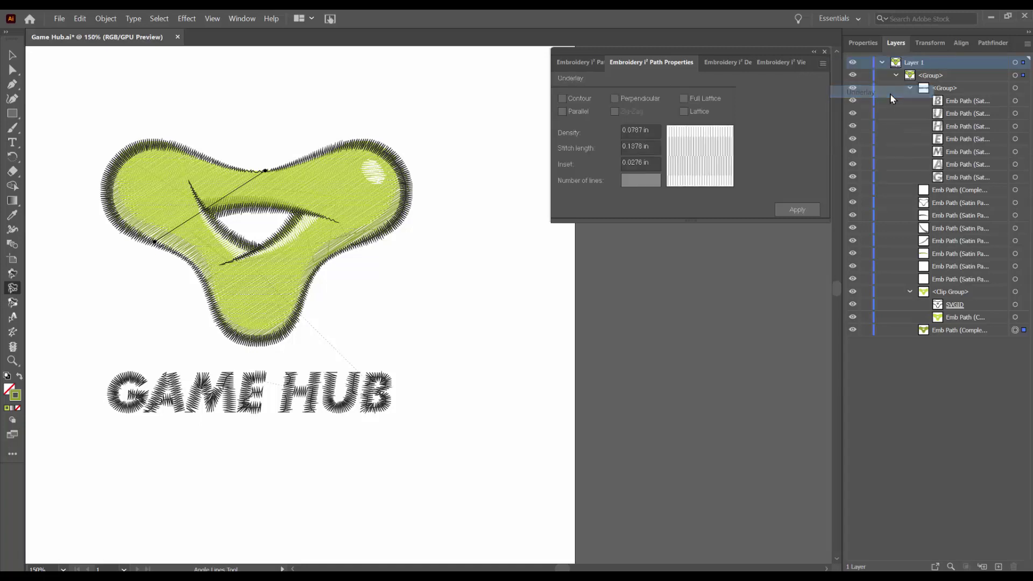
click(684, 111)
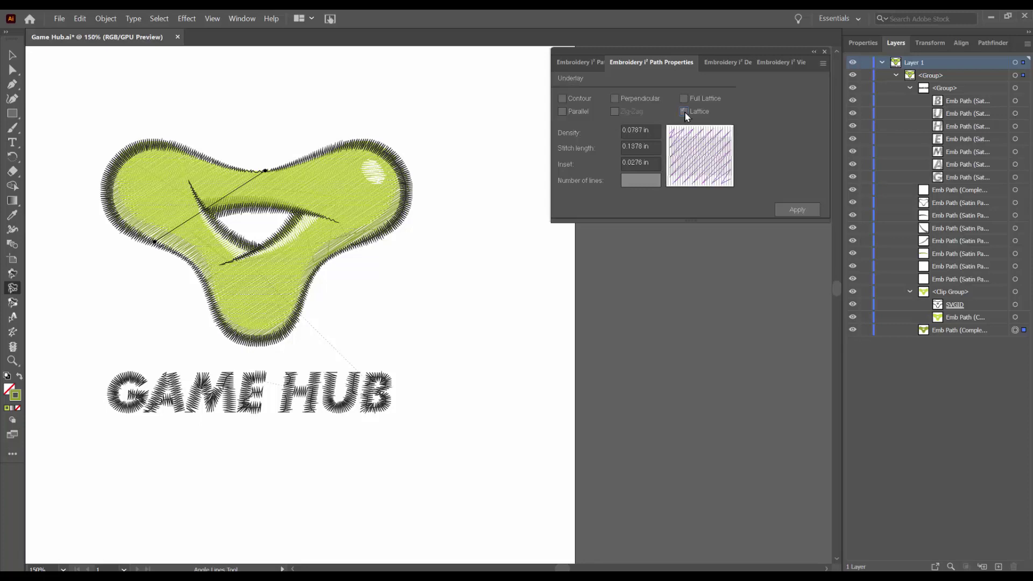
click(794, 211)
Step: Generate the Embroidery i² Print Design Info sheet for the Game Hub design
click(59, 18)
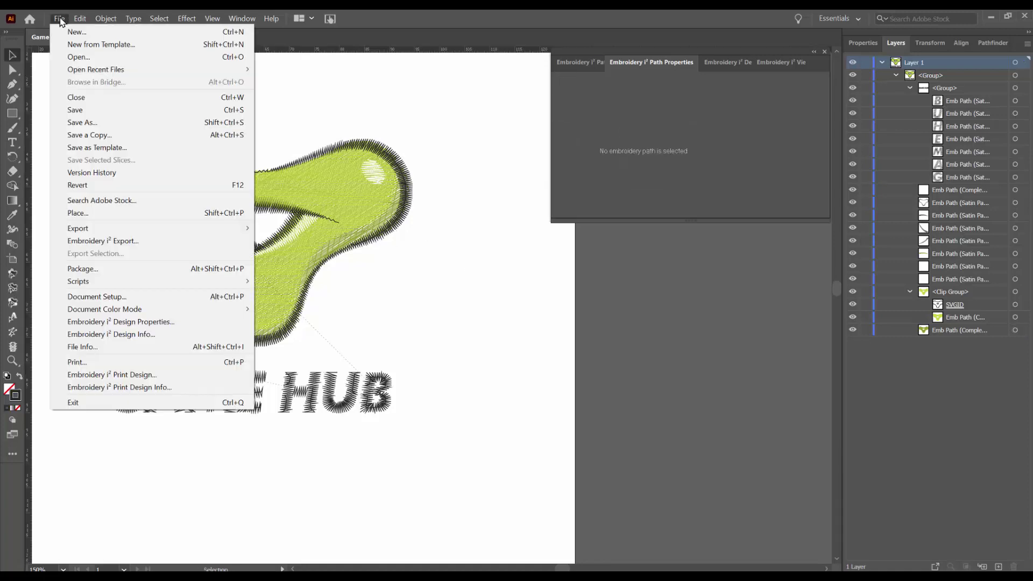
click(150, 395)
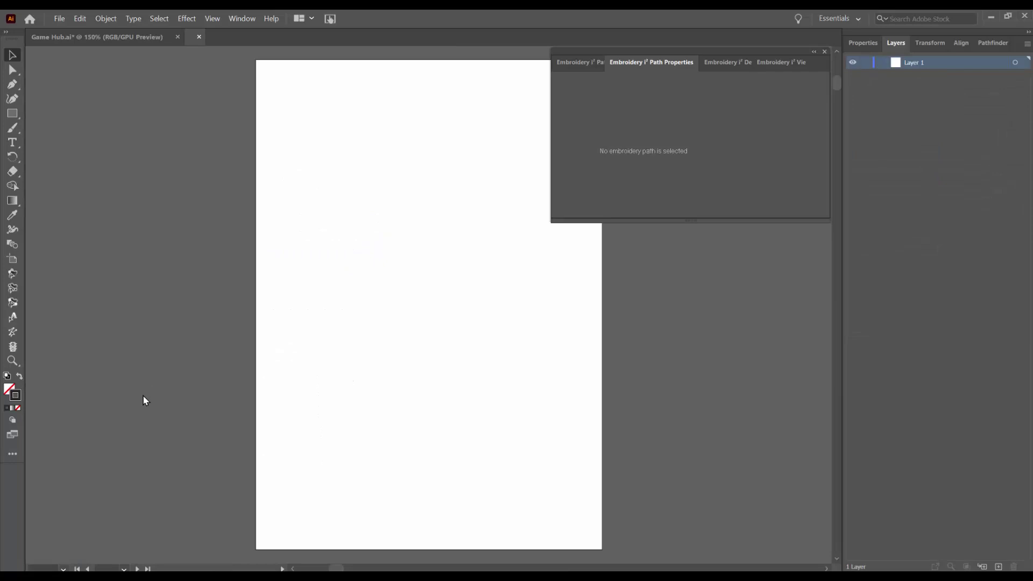